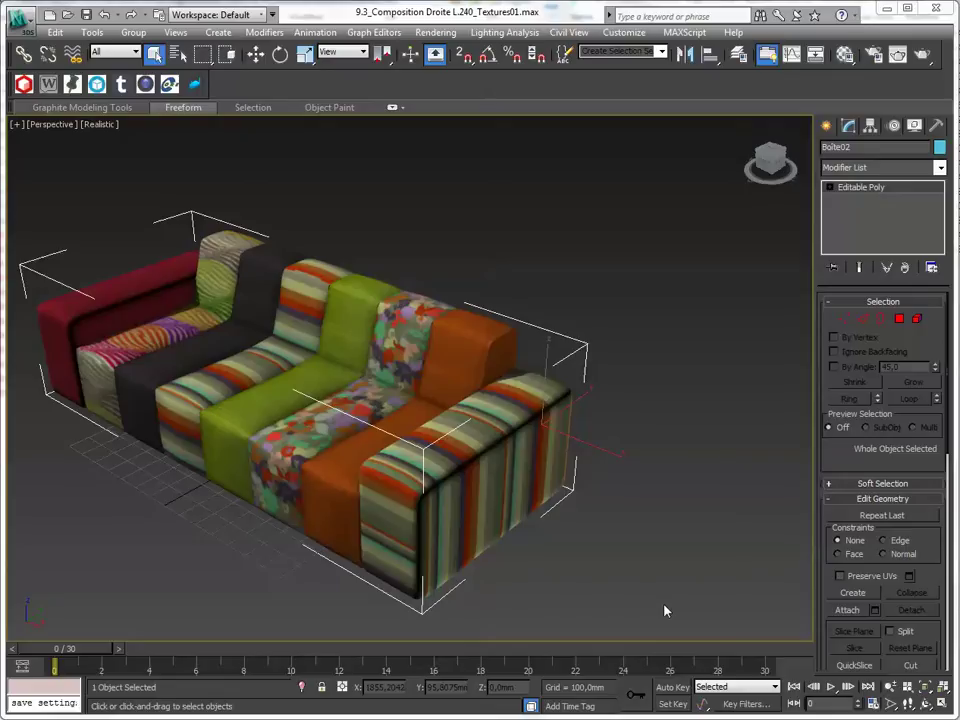
- Orbit the sofa and show its polygon and vertex counts and mesh edges in the viewport
{"action": "middle_click_drag", "start_coordinate": [253, 420], "coordinate": [446, 420], "text": "alt"}
{"action": "key", "text": "7"}
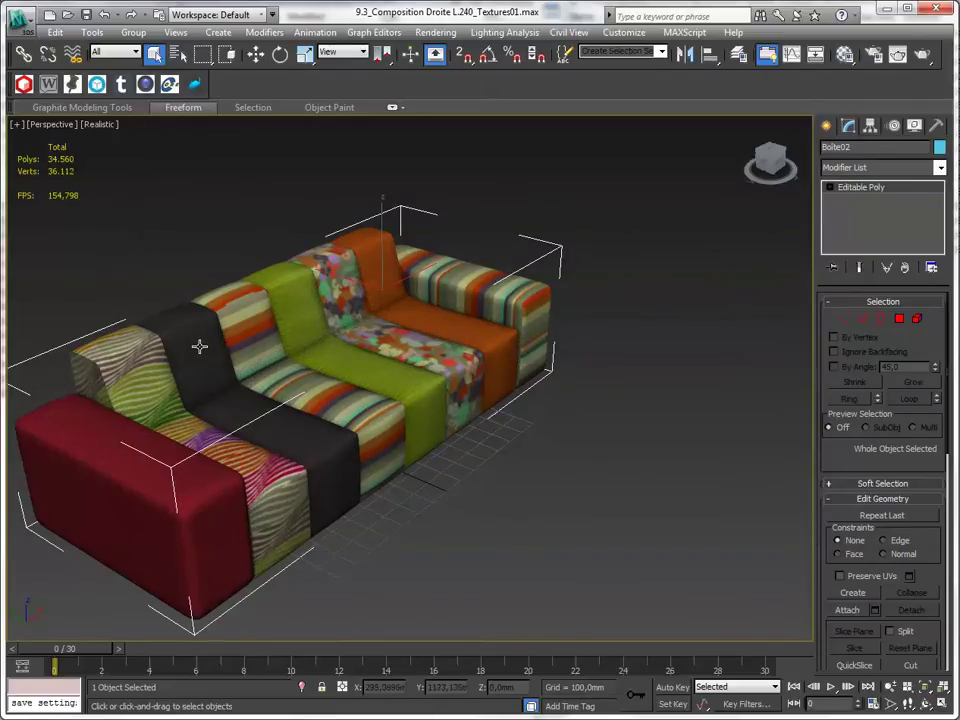
{"action": "middle_click_drag", "start_coordinate": [201, 343], "coordinate": [218, 343]}
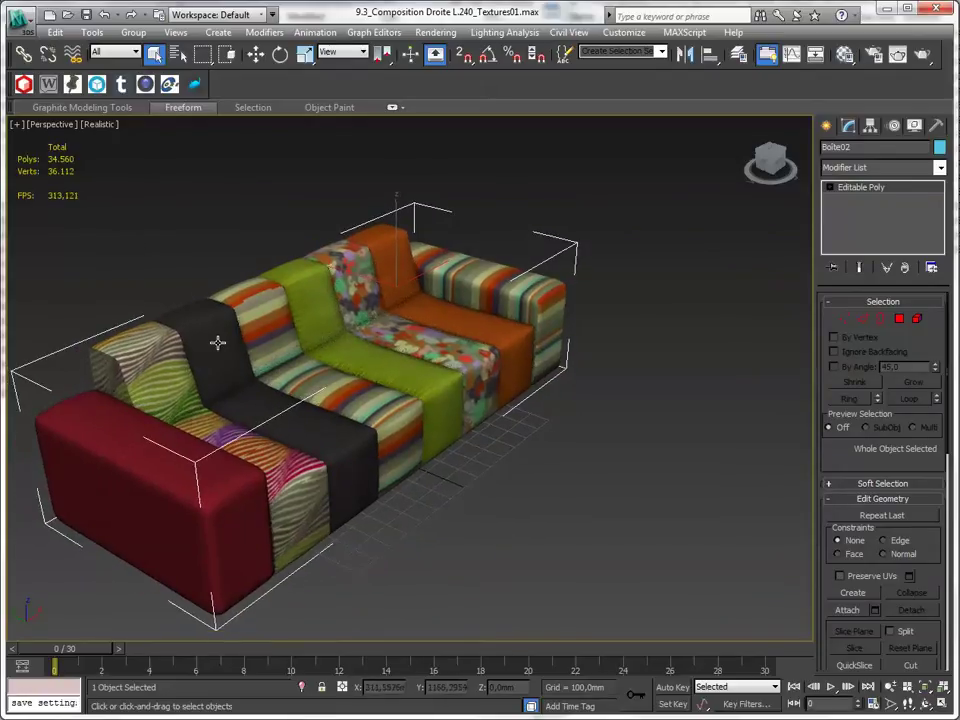
{"action": "key", "text": "F4"}
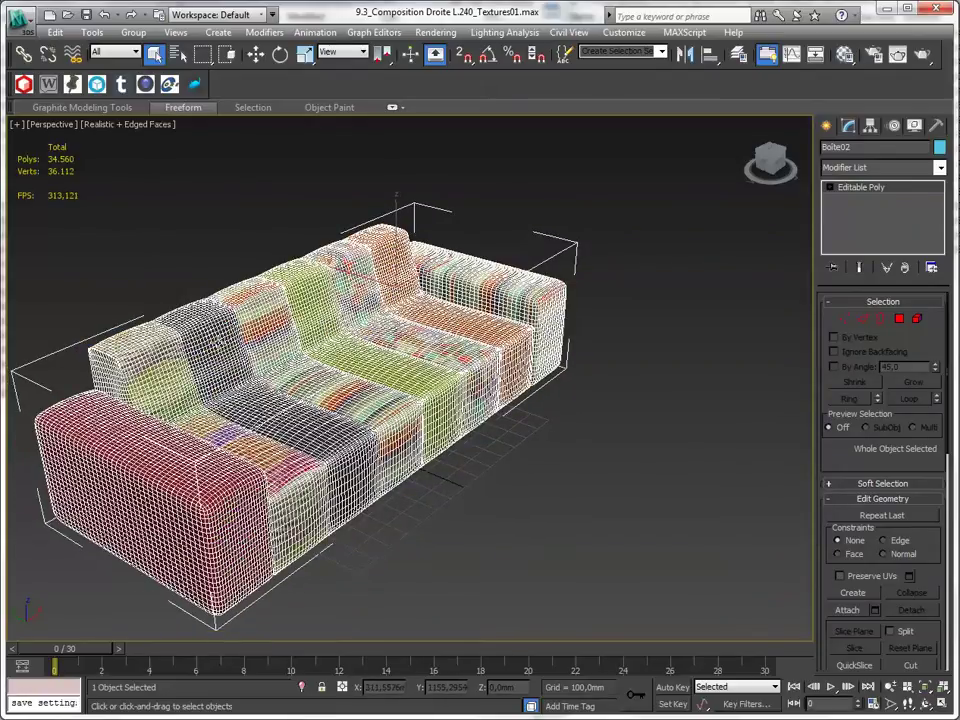
{"action": "key", "text": "F4"}
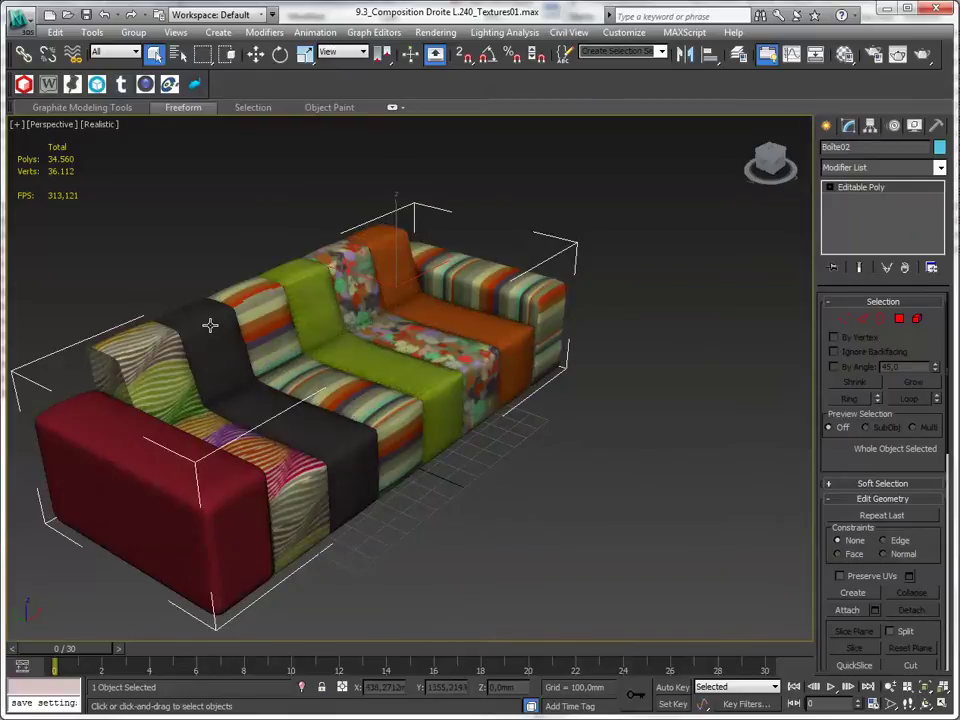
- Add a ProOptimizer modifier to the sofa with Keep Textures on, and calculate it
{"action": "left_click", "coordinate": [860, 168]}
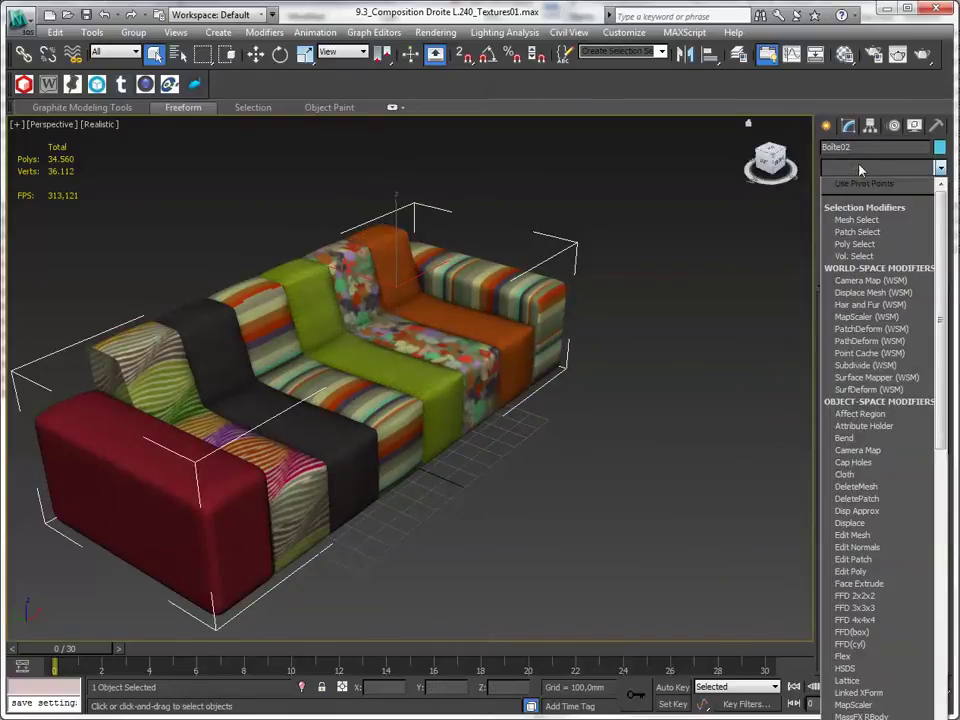
{"action": "type", "text": "pro"}
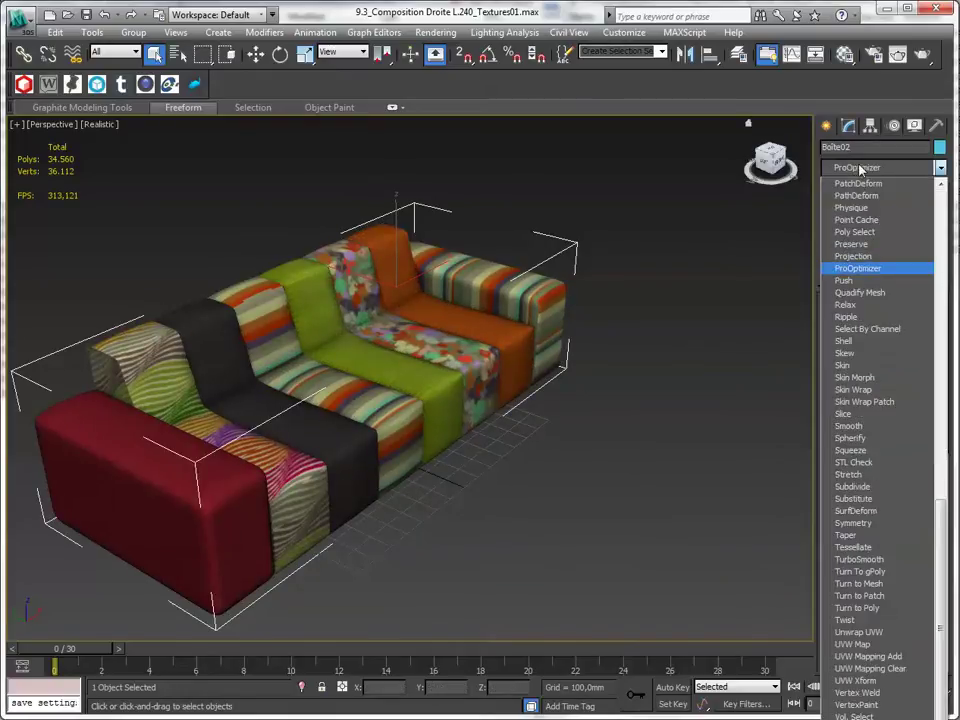
{"action": "key", "text": "Return"}
{"action": "left_click", "coordinate": [868, 527]}
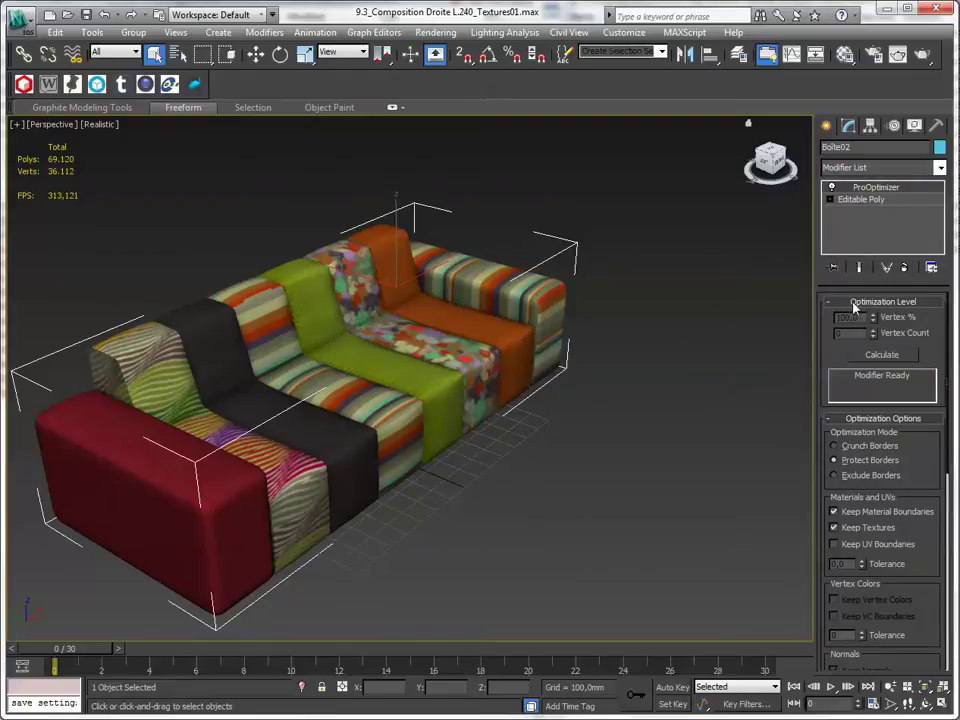
{"action": "left_click", "coordinate": [881, 356]}
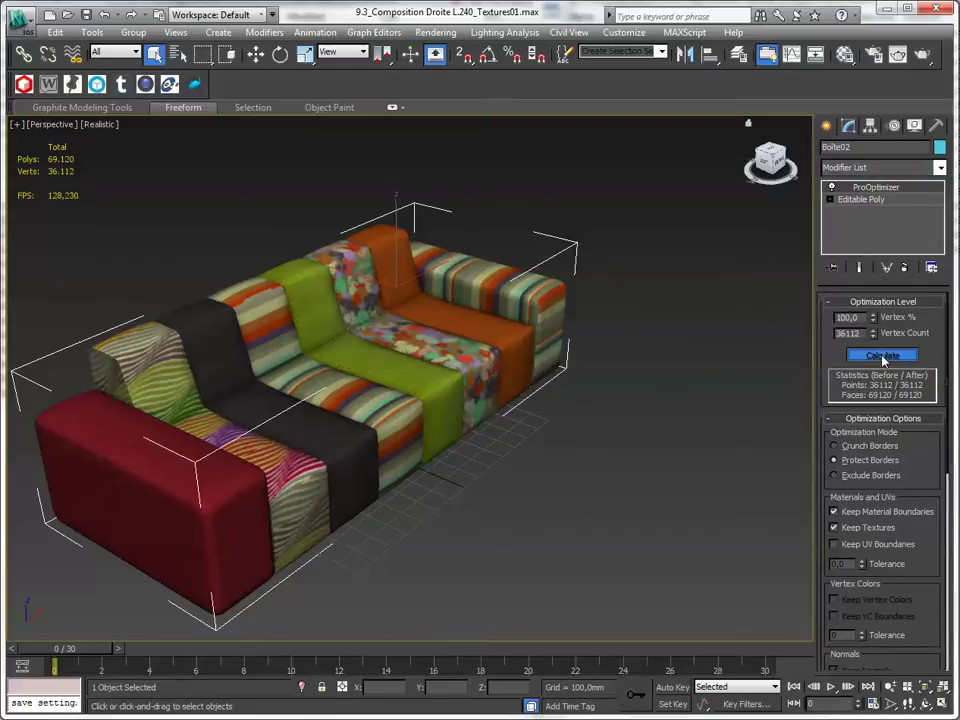
- Reduce the ProOptimizer Vertex % to 50, then to 20, inspecting the mesh edges
{"action": "left_click", "coordinate": [862, 317]}
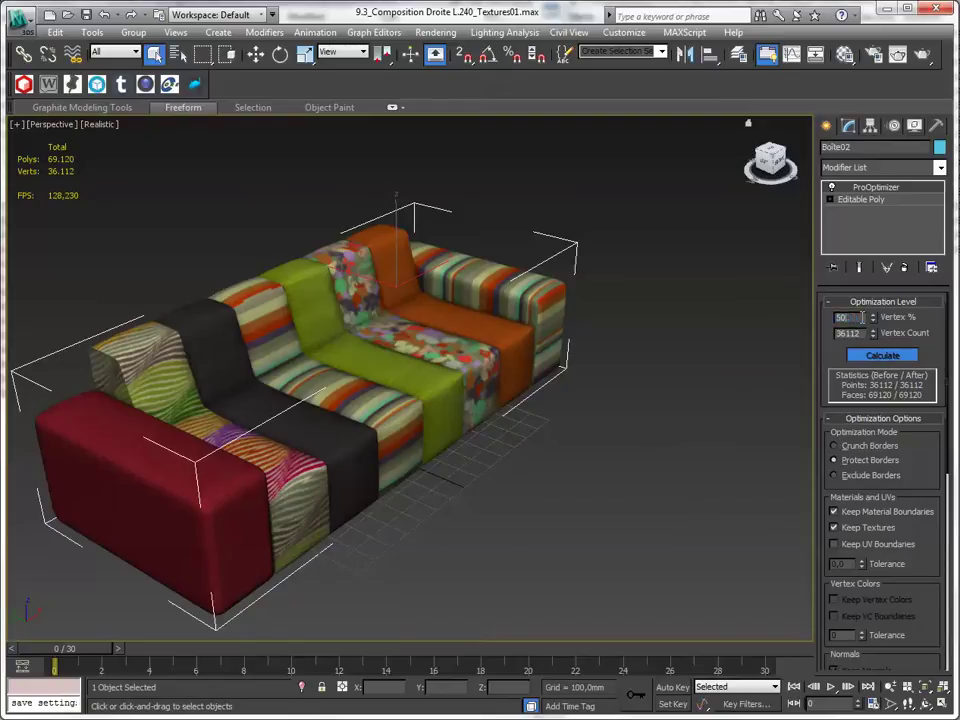
{"action": "type", "text": "50"}
{"action": "key", "text": "Return"}
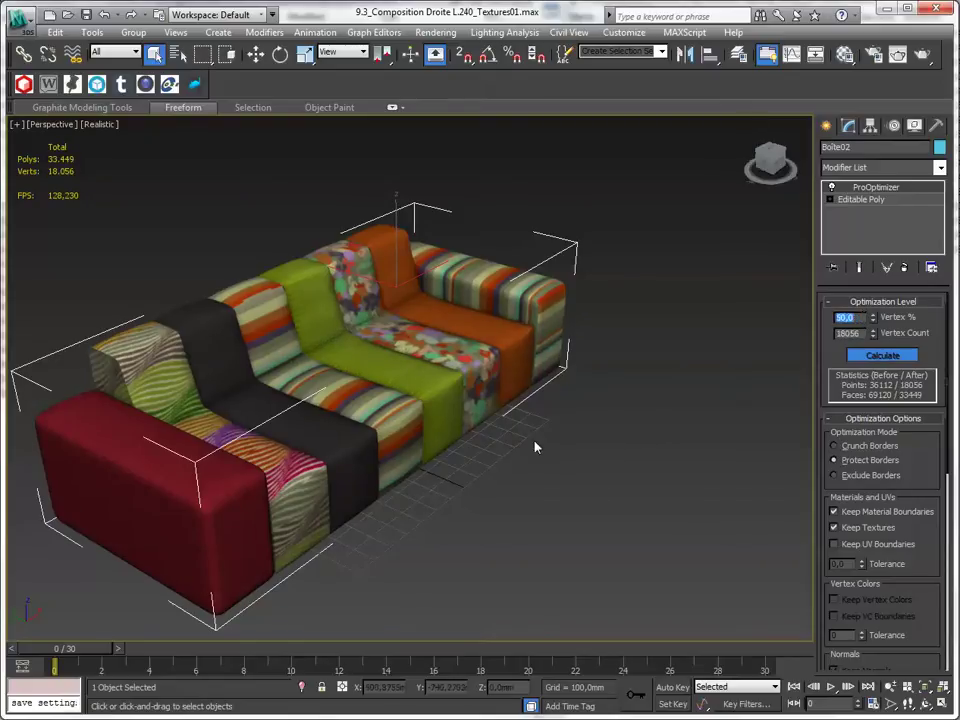
{"action": "mouse_move", "coordinate": [535, 447]}
{"action": "middle_mouse_down", "text": "alt"}
{"action": "mouse_move", "coordinate": [542, 437]}
{"action": "mouse_move", "coordinate": [553, 443]}
{"action": "middle_mouse_up", "text": "alt"}
{"action": "key", "text": "F4"}
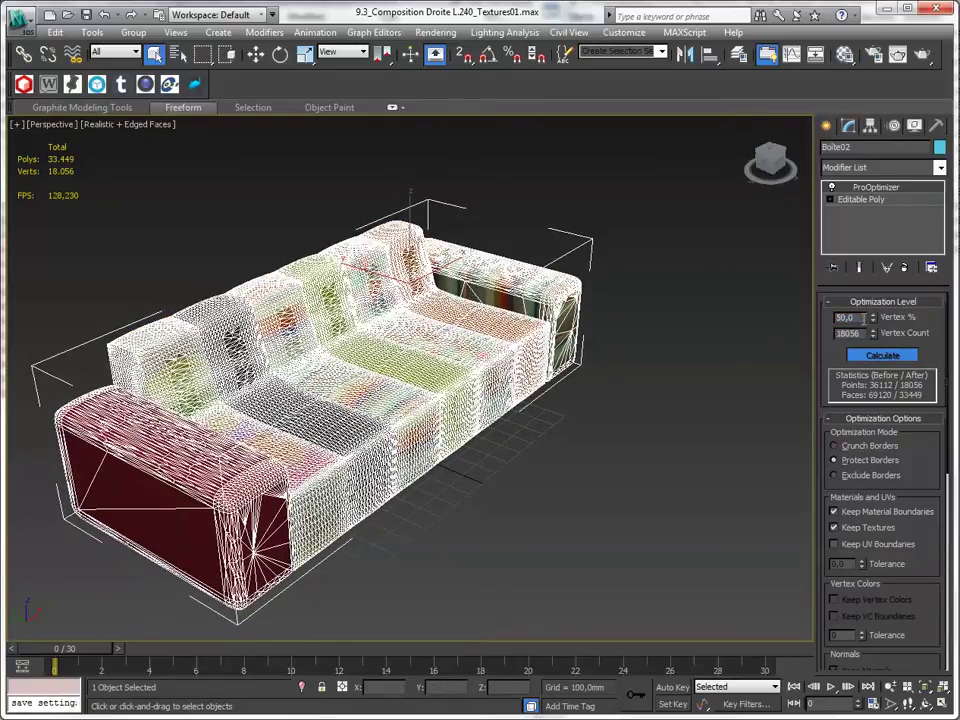
{"action": "double_click", "coordinate": [863, 317]}
{"action": "type", "text": "20"}
{"action": "key", "text": "Return"}
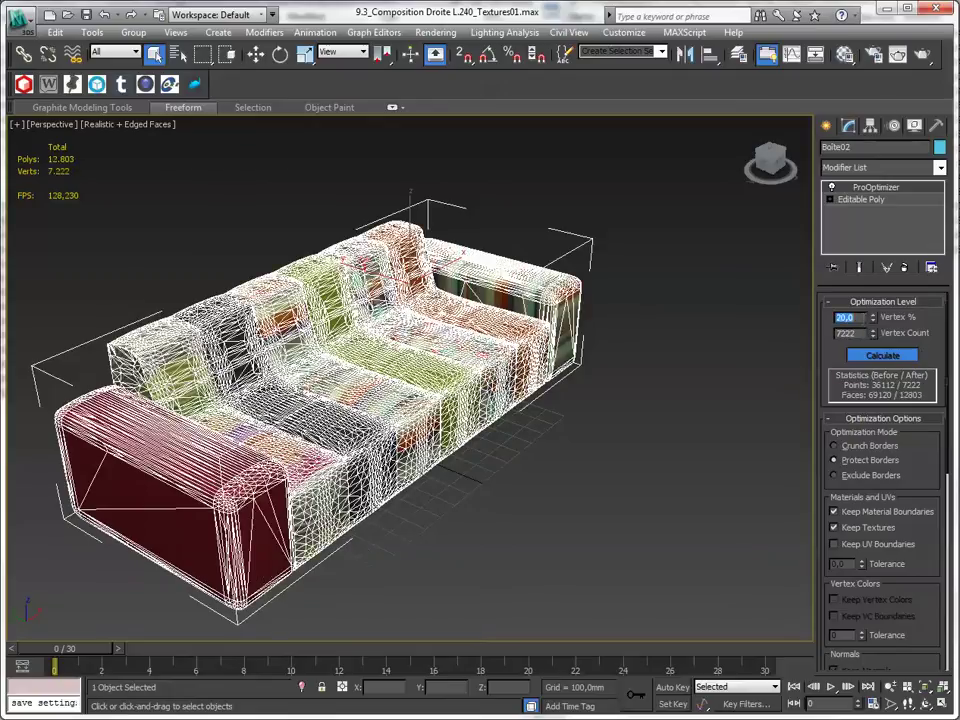
- Lower Vertex % to 10, leaving 3611 vertices and 6183 polys
{"action": "middle_click_drag", "start_coordinate": [563, 478], "coordinate": [570, 471], "text": "alt"}
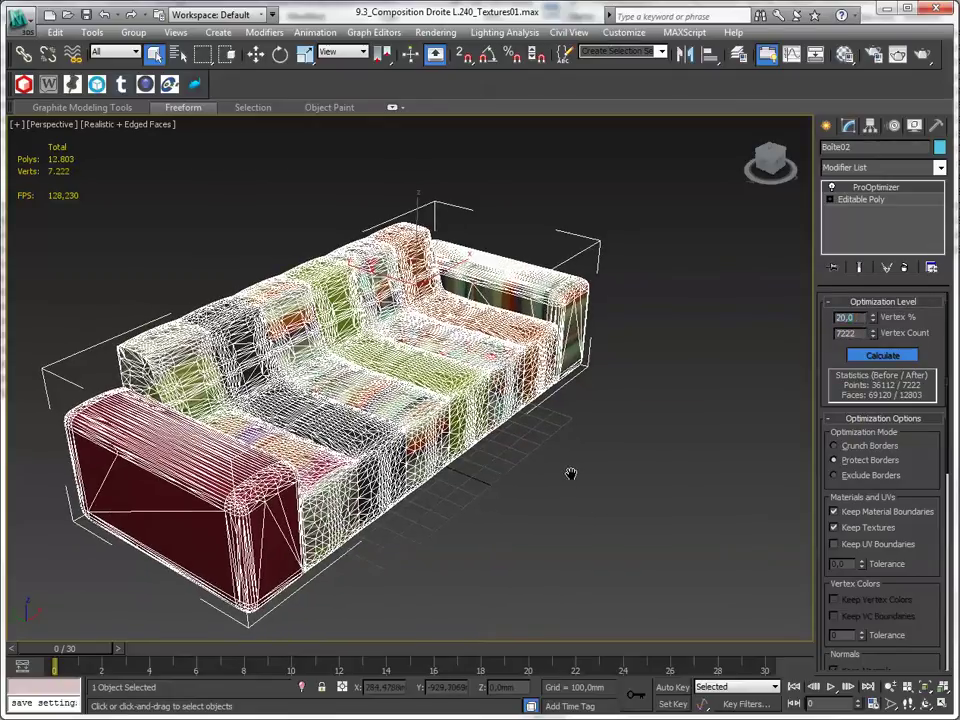
{"action": "key", "text": "F4"}
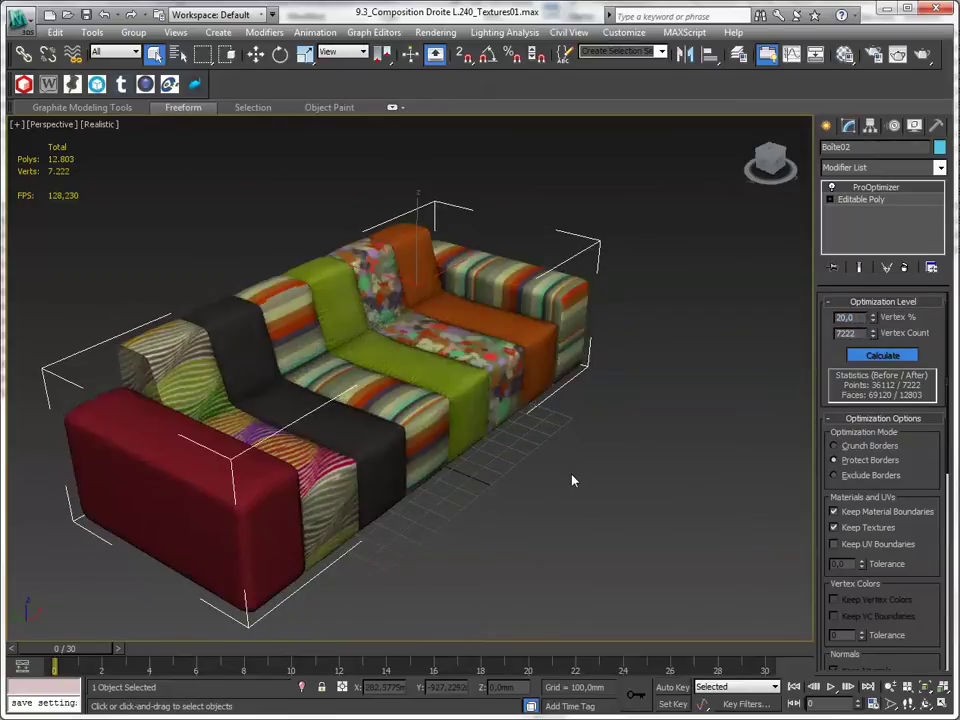
{"action": "key", "text": "F4"}
{"action": "type", "text": "10"}
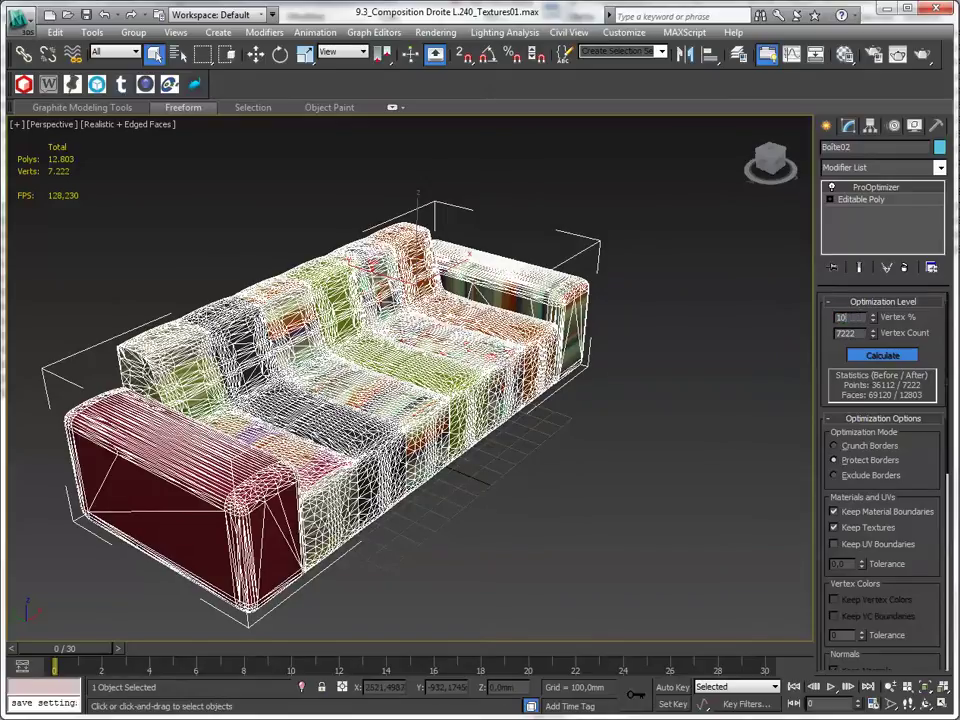
{"action": "key", "text": "Return"}
{"action": "middle_click_drag", "start_coordinate": [604, 420], "coordinate": [514, 471], "text": "alt"}
{"action": "key", "text": "F4"}
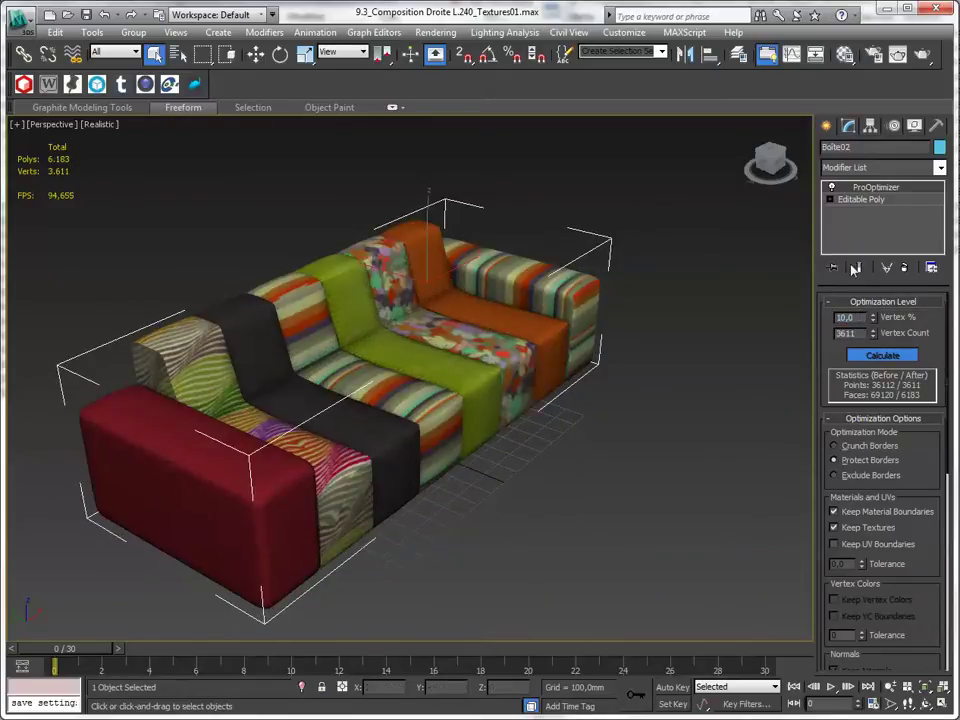
{"action": "right_click", "coordinate": [875, 187]}
{"action": "right_click", "coordinate": [532, 281]}
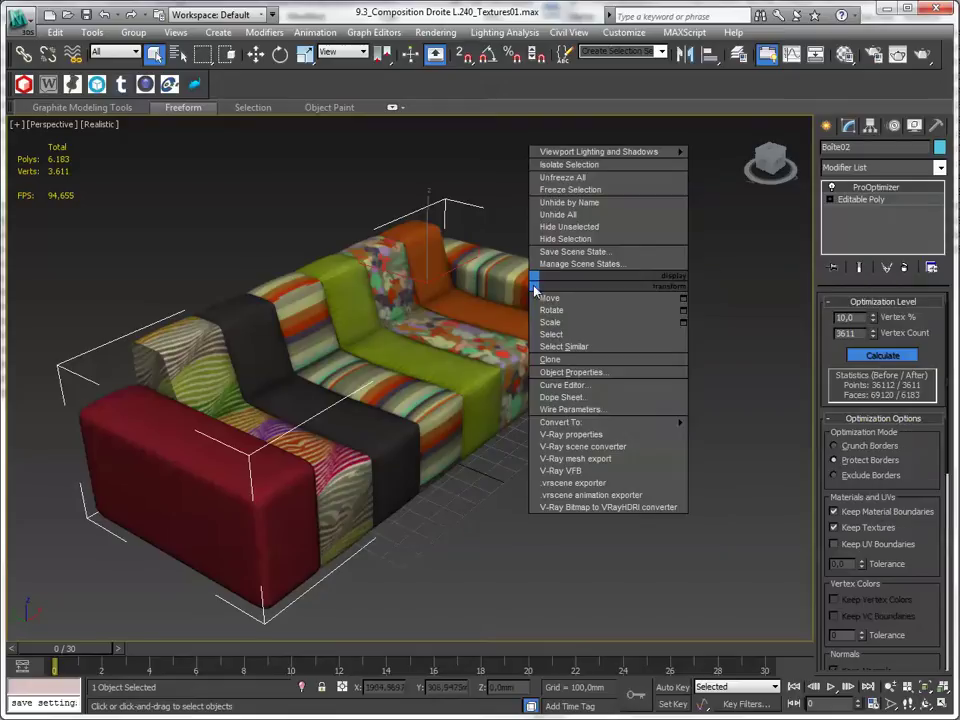
{"action": "mouse_move", "coordinate": [600, 422]}
{"action": "left_click", "coordinate": [744, 434]}
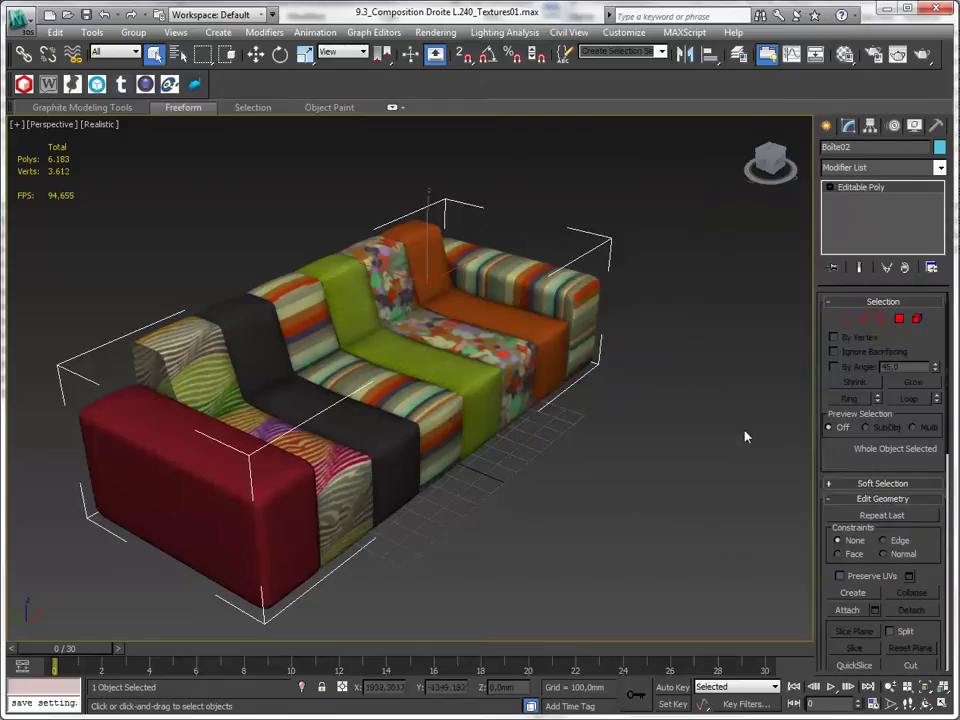
{"action": "left_click", "coordinate": [16, 26]}
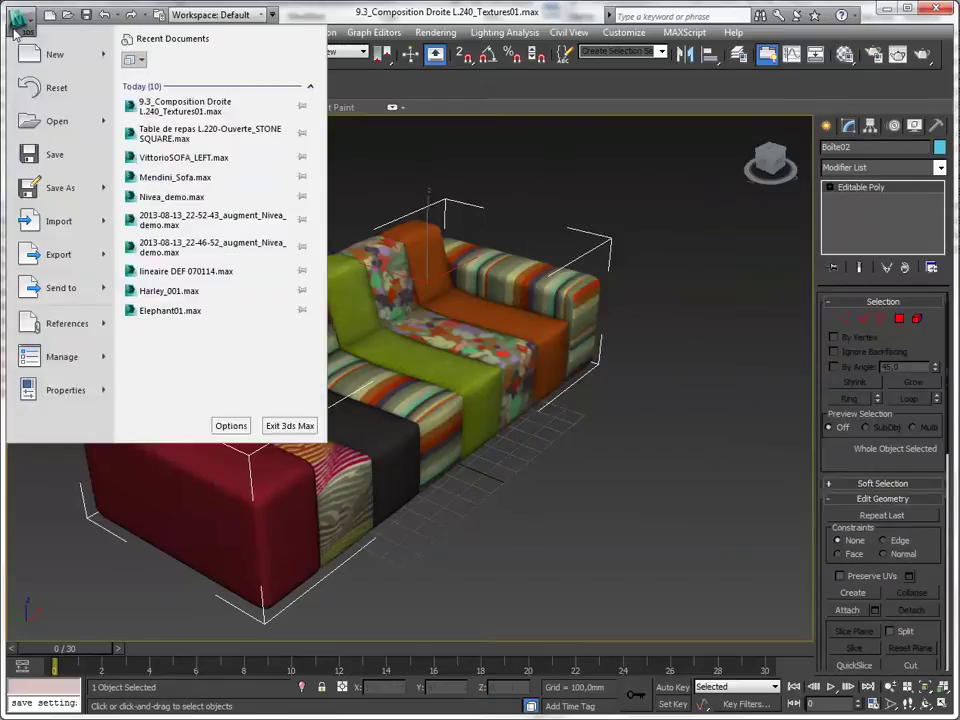
{"action": "left_click", "coordinate": [60, 187]}
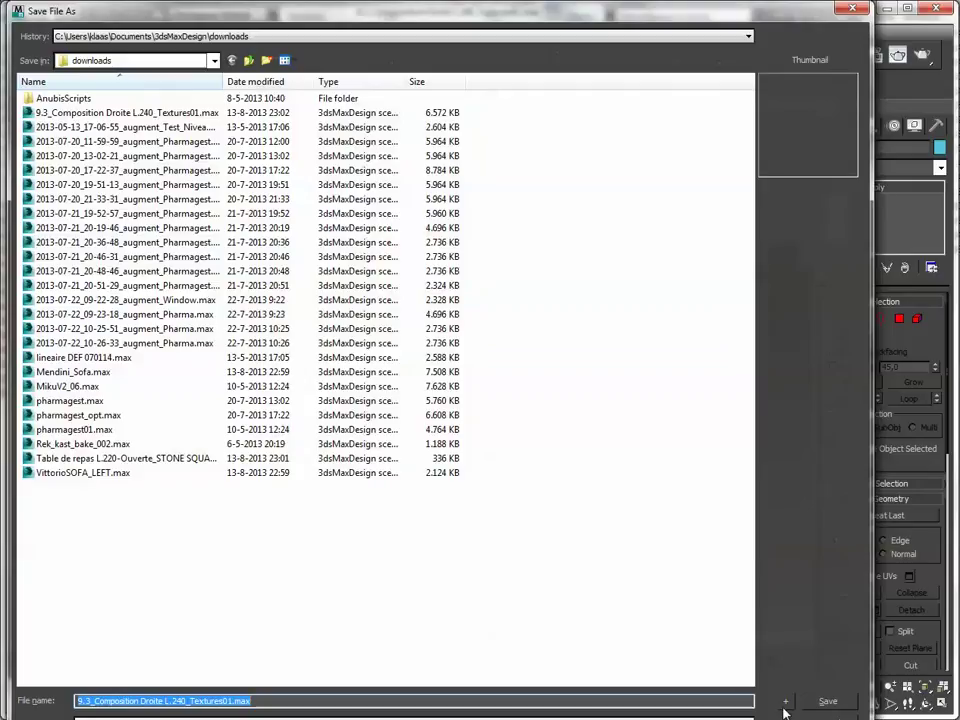
{"action": "left_click", "coordinate": [786, 703]}
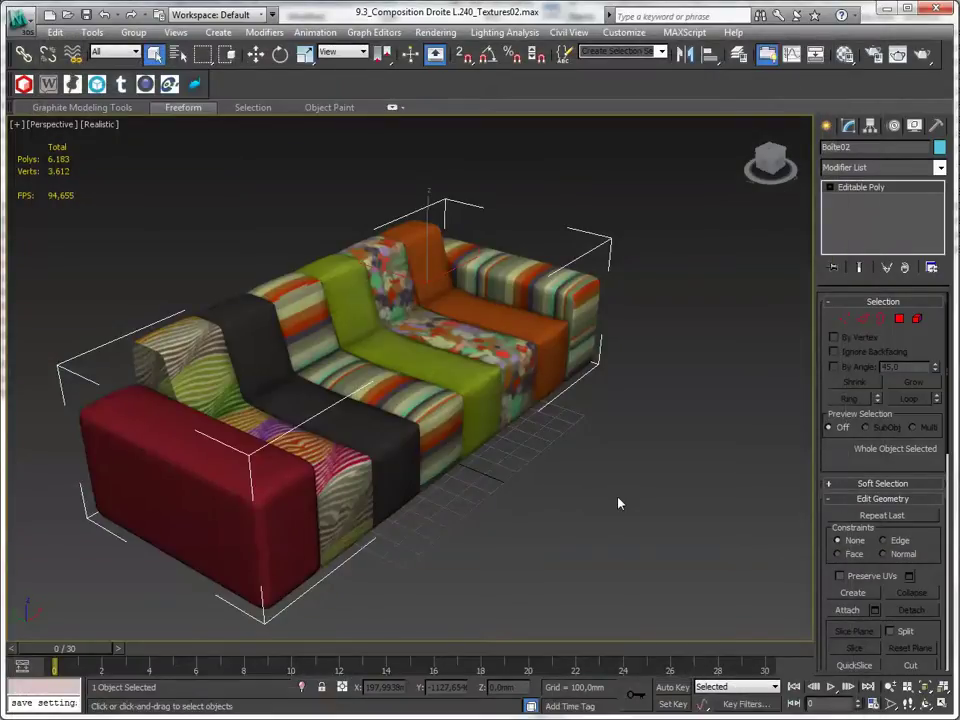
{"action": "left_click", "coordinate": [618, 503]}
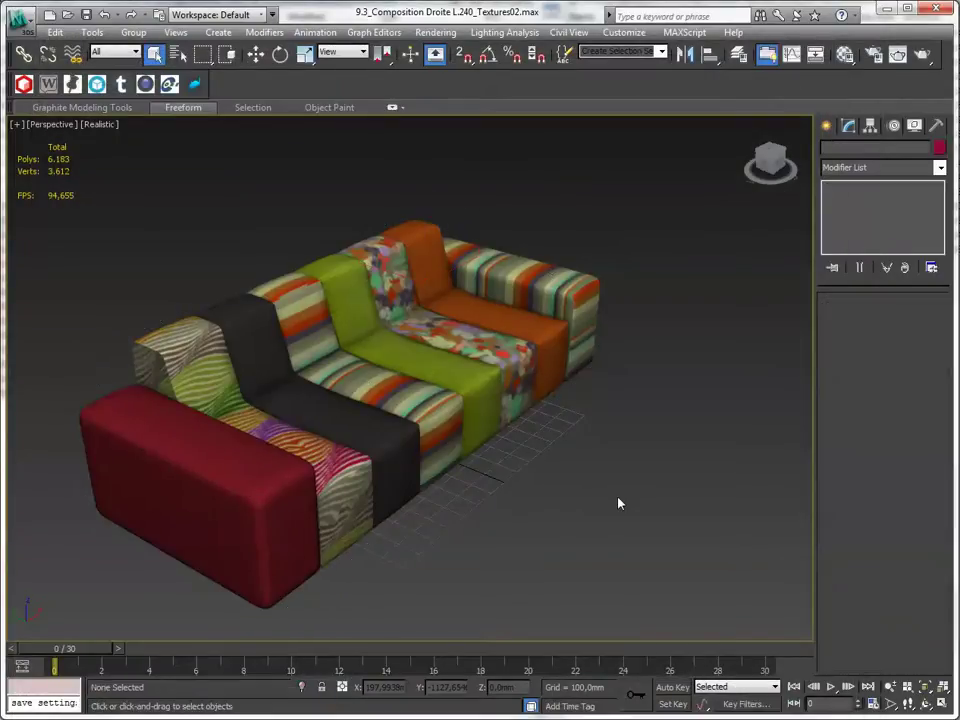
{"action": "left_click", "coordinate": [429, 377]}
{"action": "key", "text": "F4"}
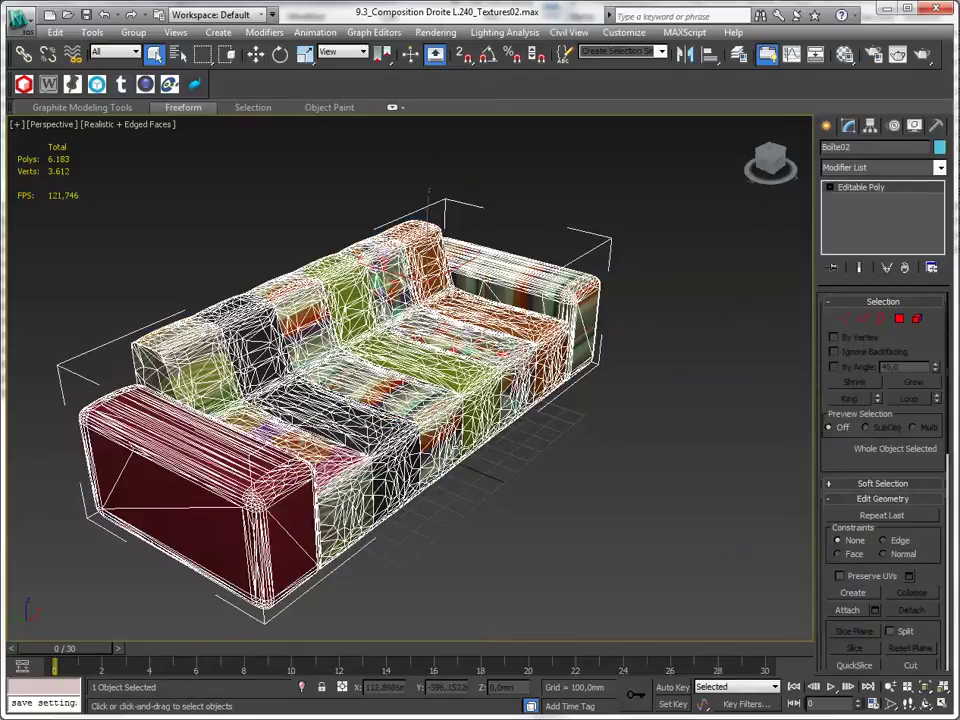
{"action": "middle_click_drag", "start_coordinate": [506, 455], "coordinate": [489, 454]}
{"action": "key", "text": "F4"}
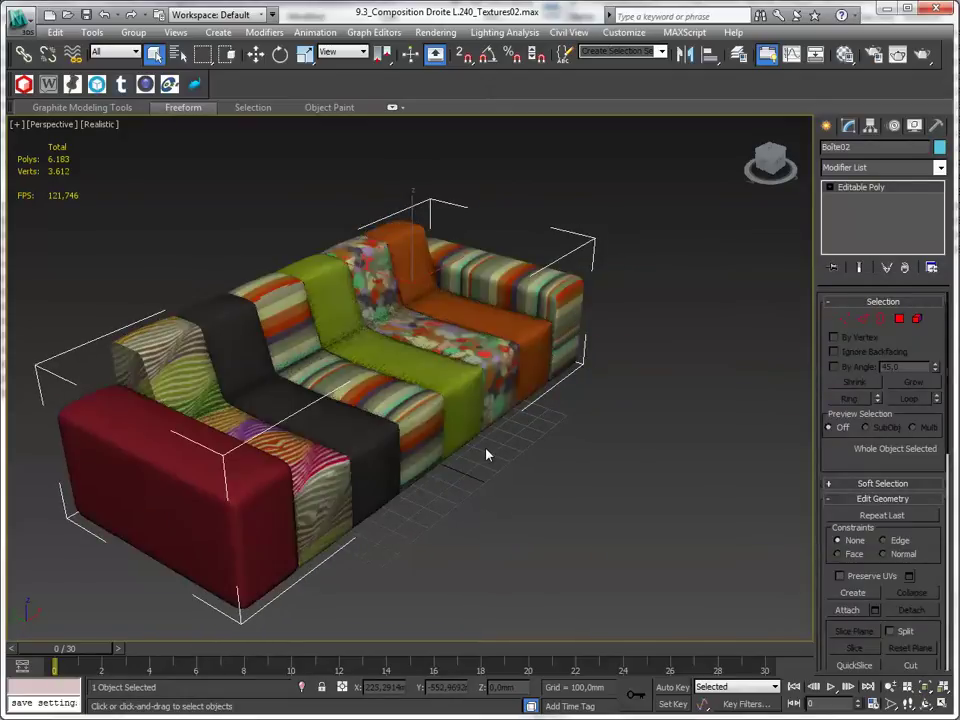
{"action": "left_click", "coordinate": [516, 527]}
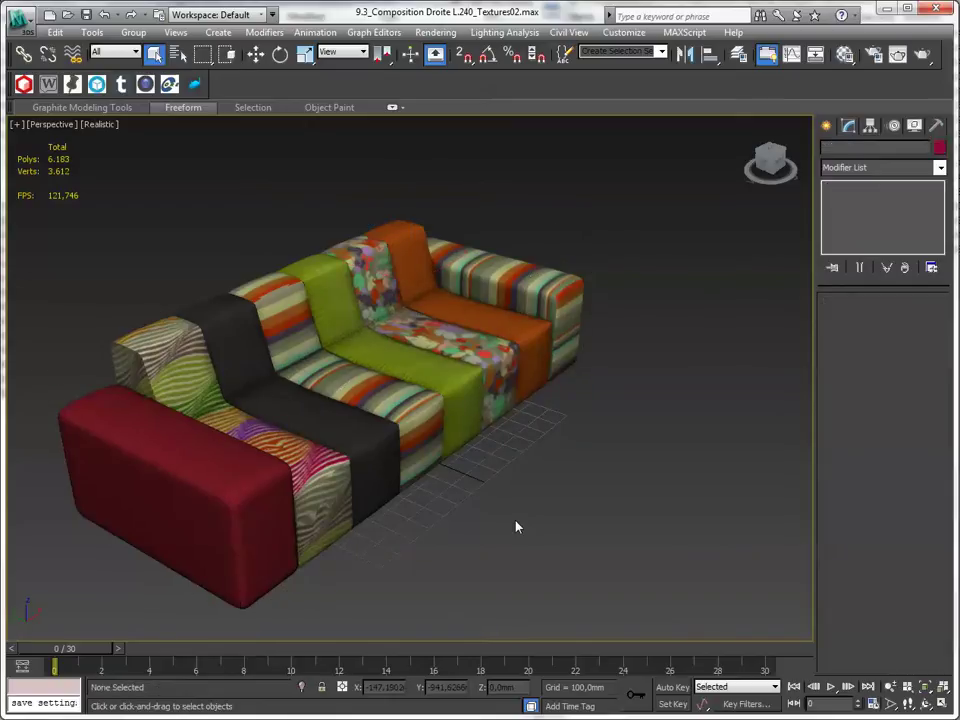
- Open the Augment export panel and check the stored API key, then collapse that rollout
{"action": "left_click", "coordinate": [24, 85]}
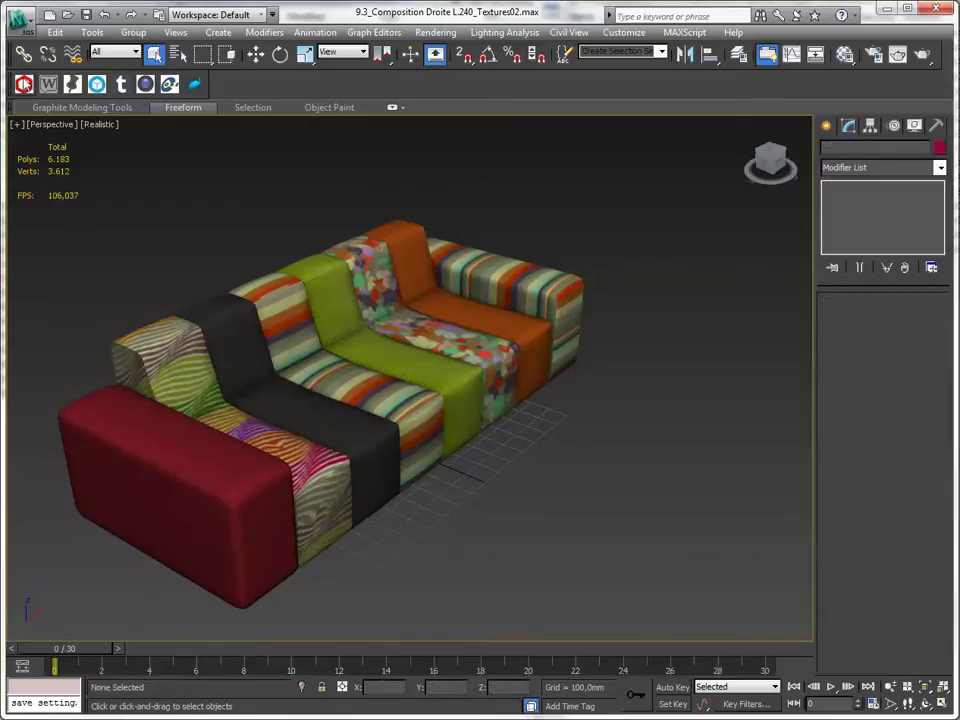
{"action": "middle_click_drag", "start_coordinate": [467, 403], "coordinate": [443, 406], "text": "alt"}
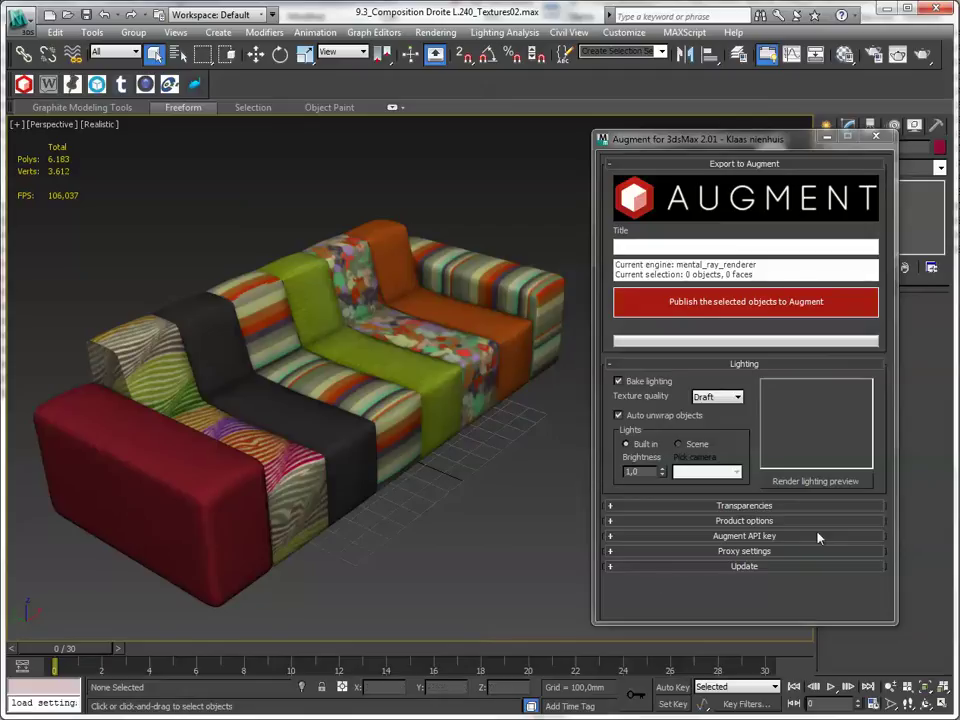
{"action": "left_click", "coordinate": [677, 538]}
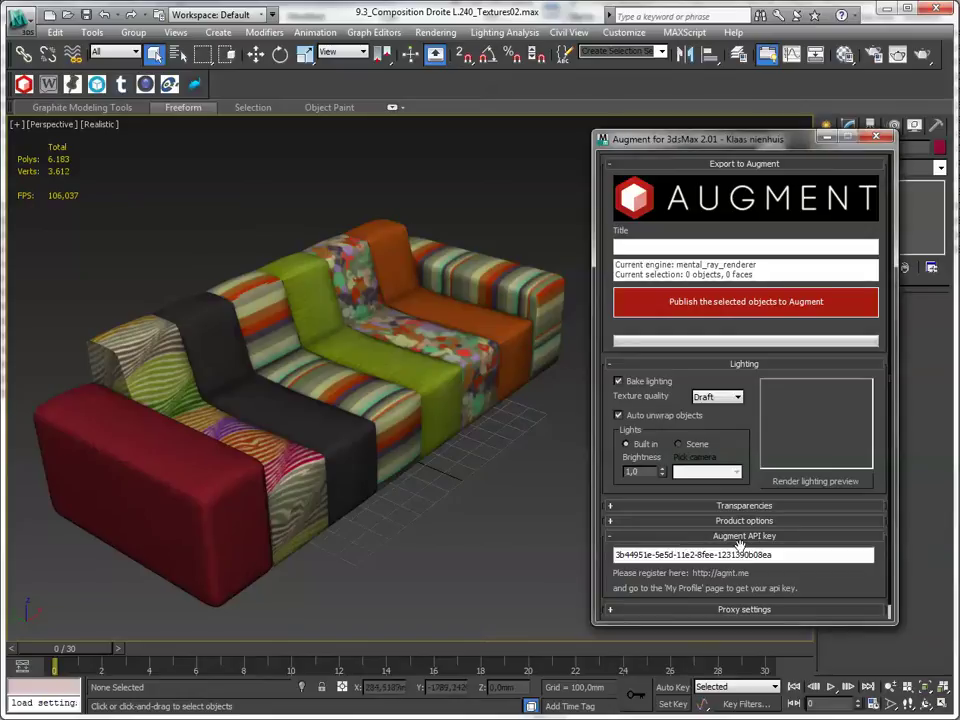
{"action": "left_click_drag", "start_coordinate": [773, 555], "coordinate": [625, 555]}
{"action": "left_click", "coordinate": [700, 539]}
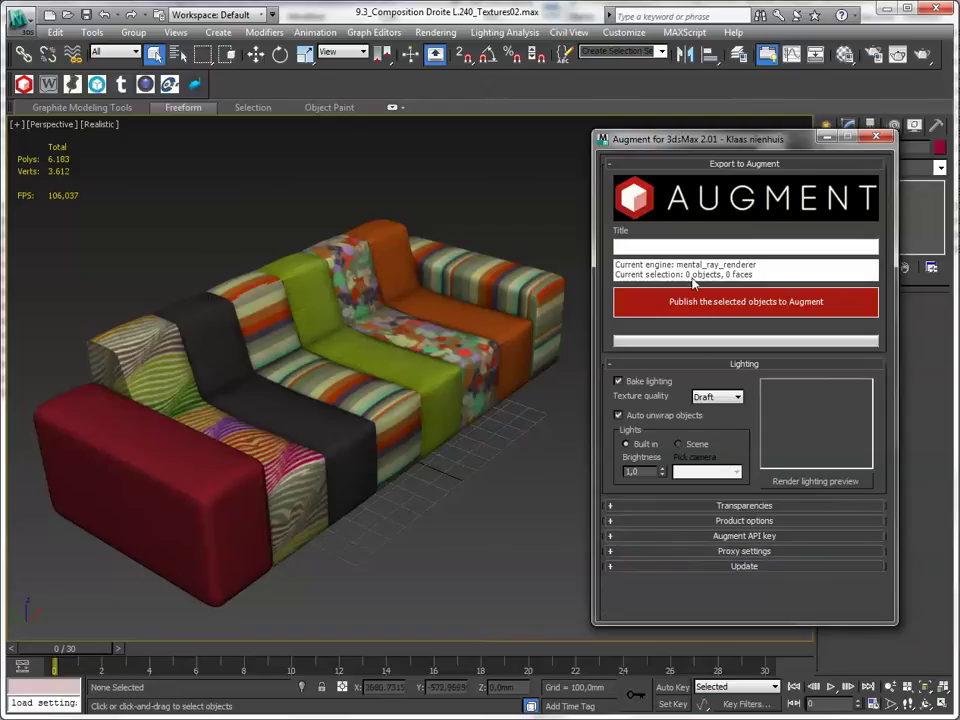
- Title the export Couch_colors, review the product options, then select the whole sofa and publish it
{"action": "left_click", "coordinate": [697, 246]}
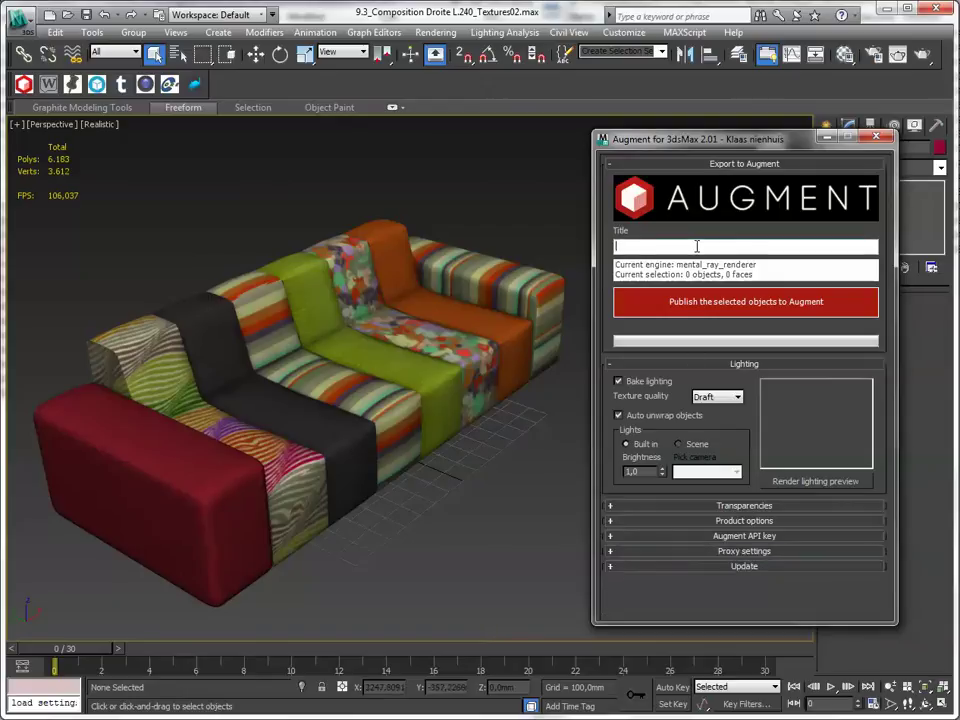
{"action": "type", "text": "Couch_colors"}
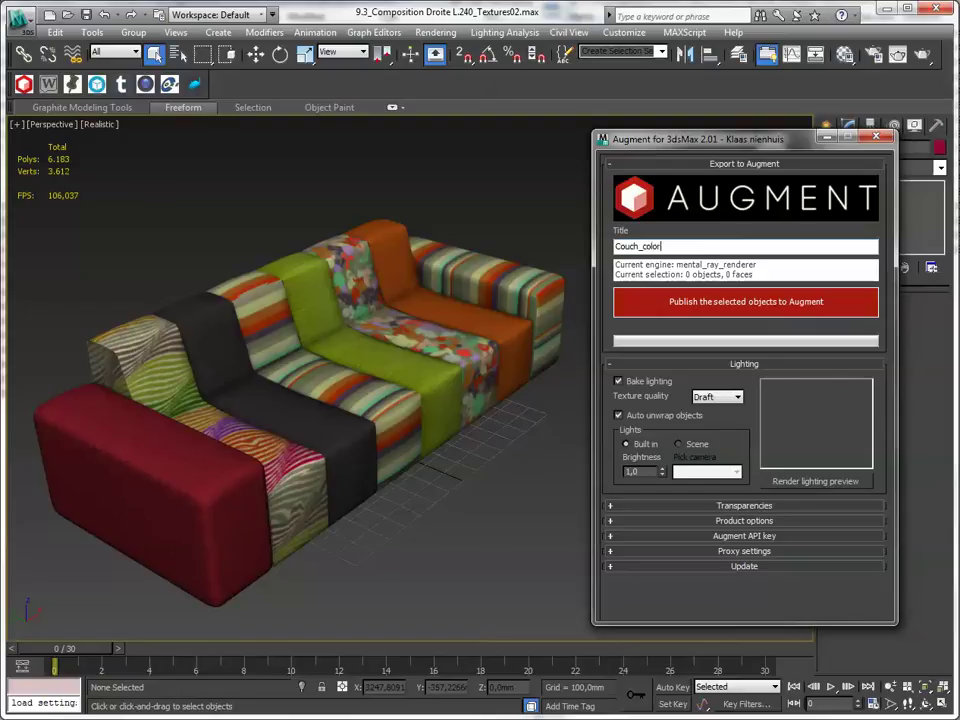
{"action": "left_click", "coordinate": [718, 520]}
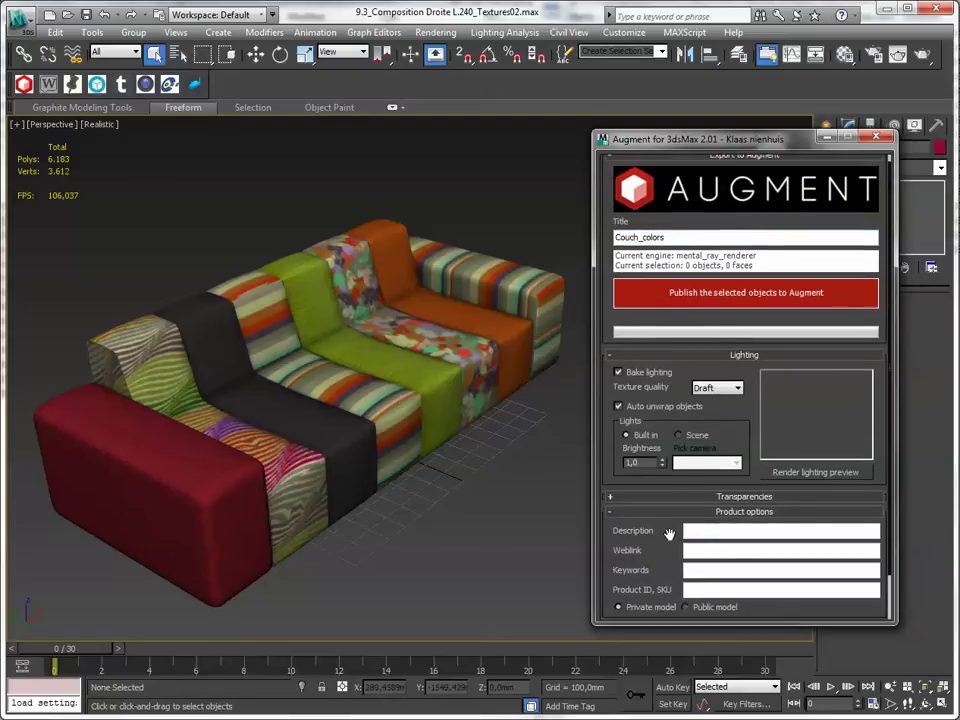
{"action": "scroll", "coordinate": [673, 522], "scroll_direction": "down", "scroll_amount": 2}
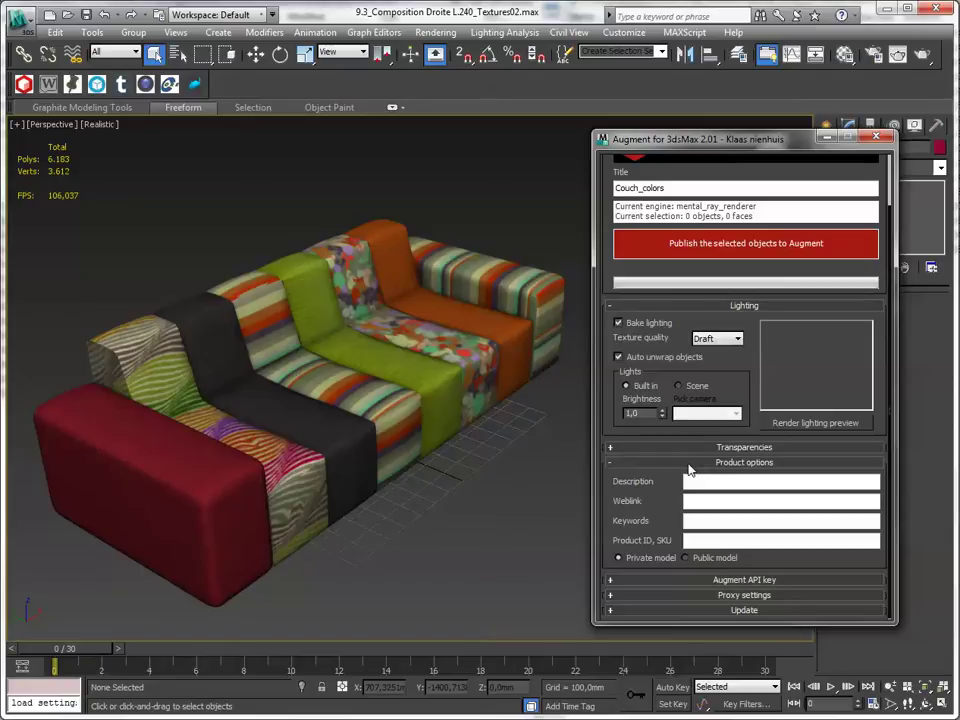
{"action": "left_click", "coordinate": [688, 464]}
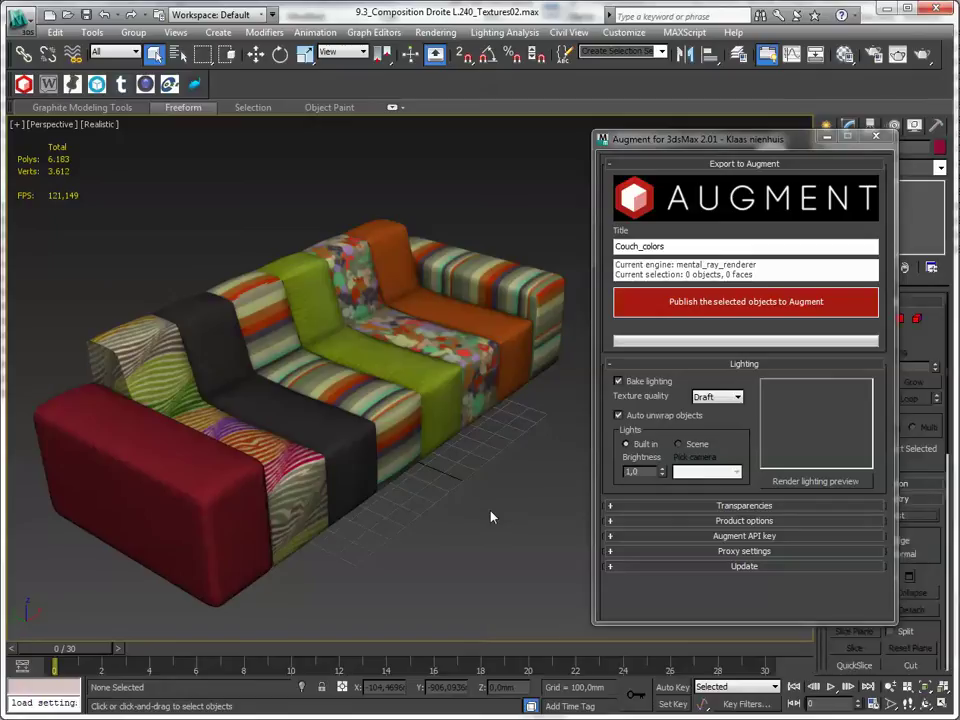
{"action": "key", "text": "ctrl+a"}
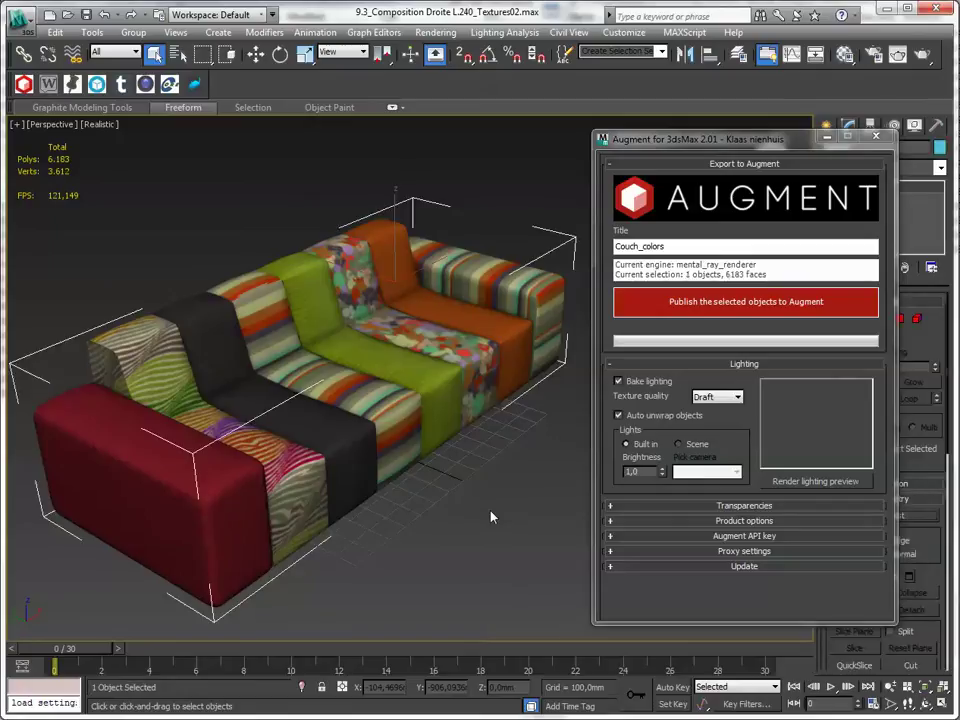
{"action": "left_click", "coordinate": [685, 312]}
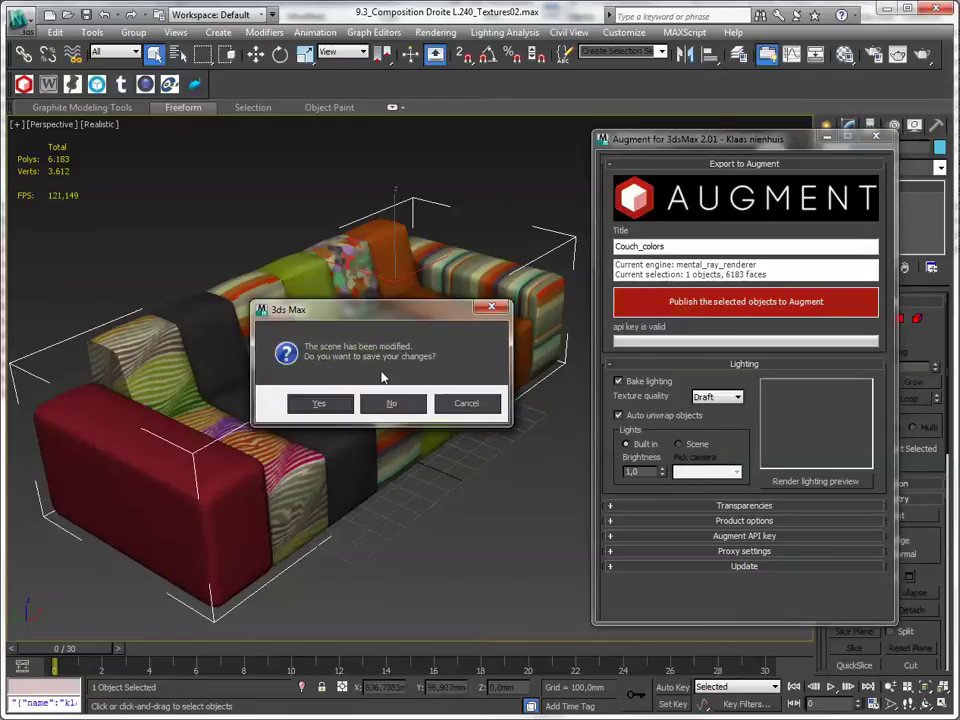
- Save the modified scene so the upload continues to the Couch_colors Augment page
{"action": "left_click", "coordinate": [321, 402]}
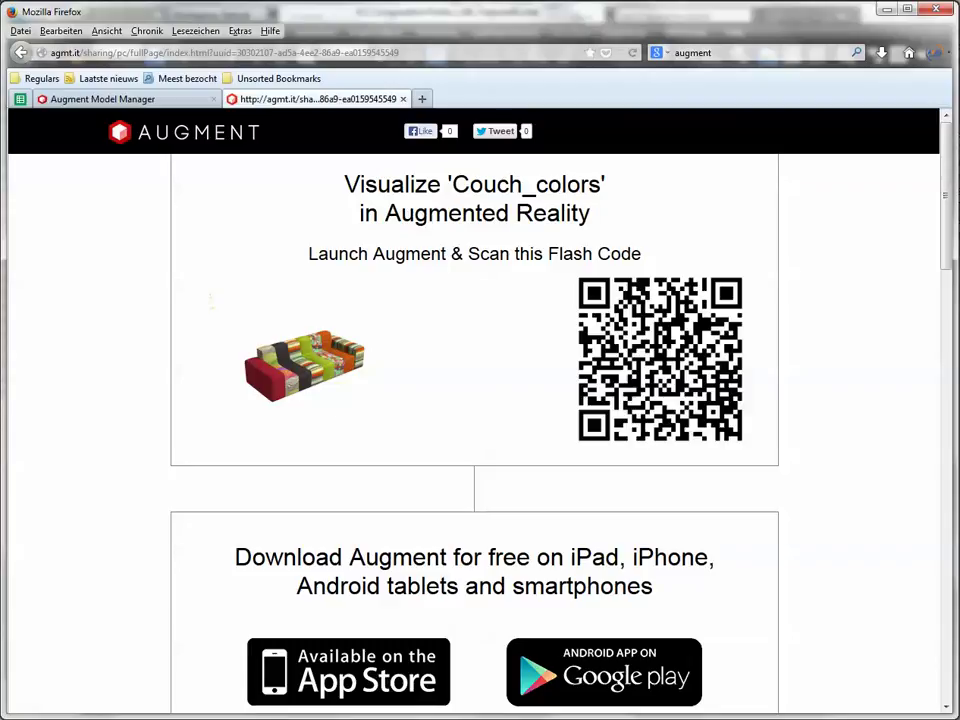
- Switch between Firefox and 3ds Max, ending on the Augment panel showing the model ID
{"action": "key", "text": "alt+Tab"}
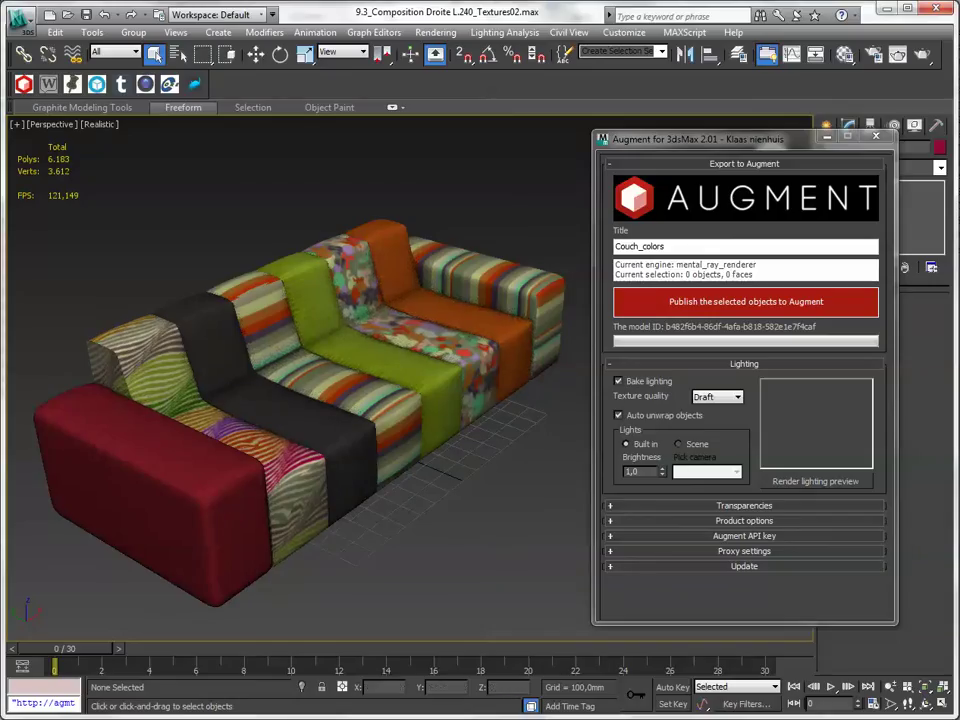
{"action": "key", "text": "alt+Tab"}
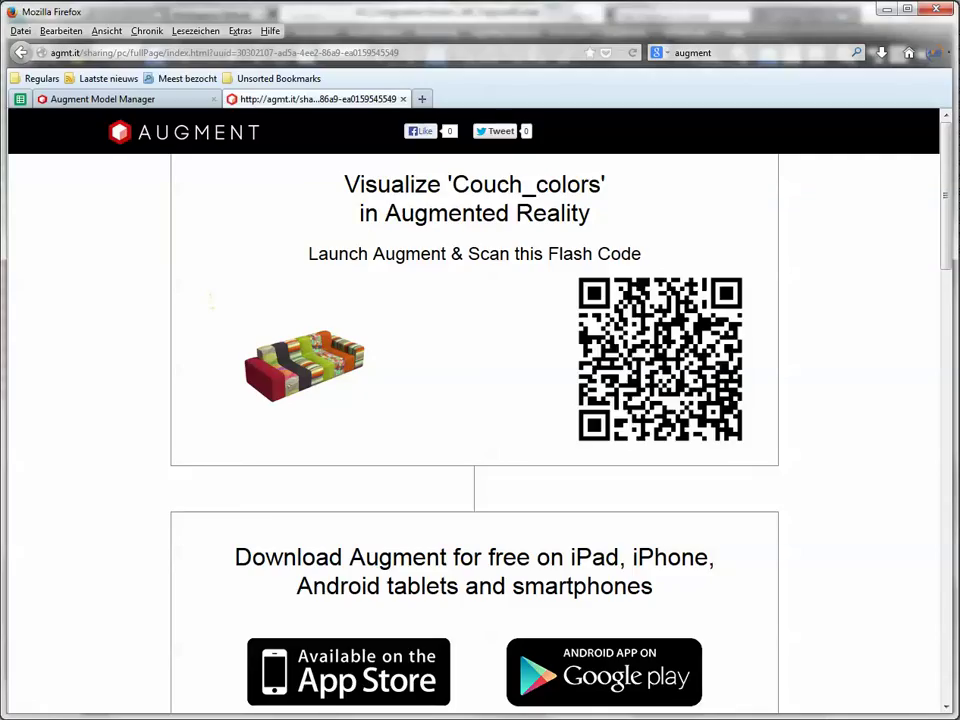
{"action": "key", "text": "alt+Tab"}
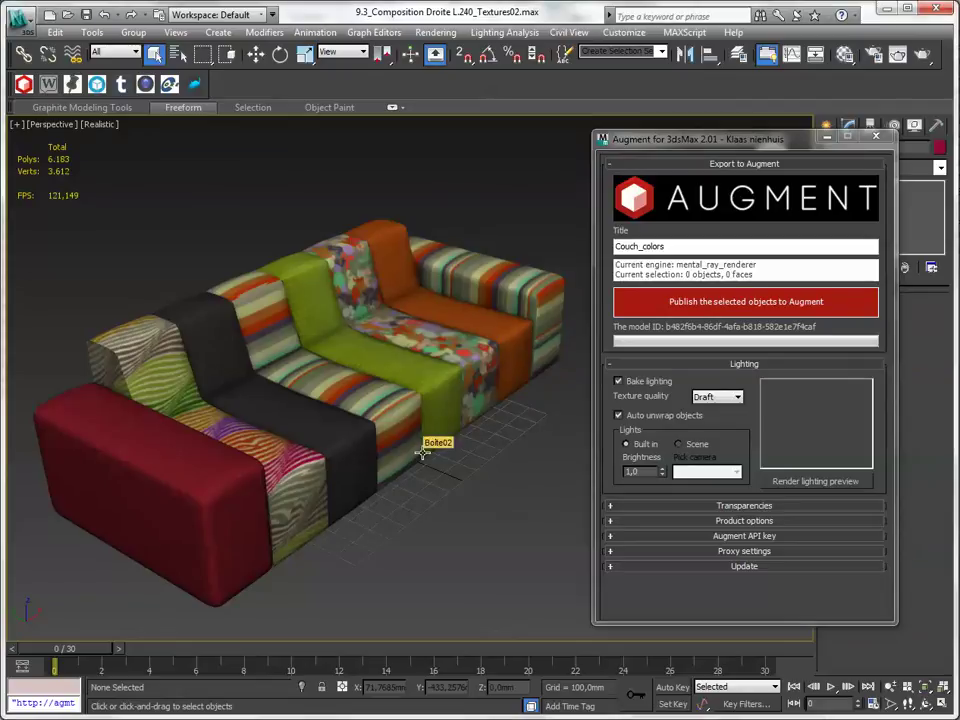